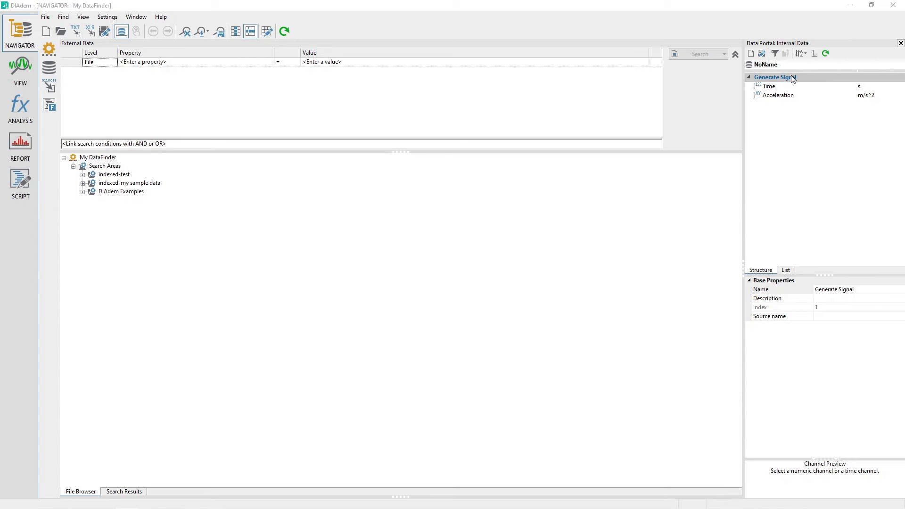
Rename the signal group to 'Integration & Differentiation' and switch to the ANALYSIS panel.
left_click(862, 290)
left_click(858, 289)
type("Integration & Differentiation")
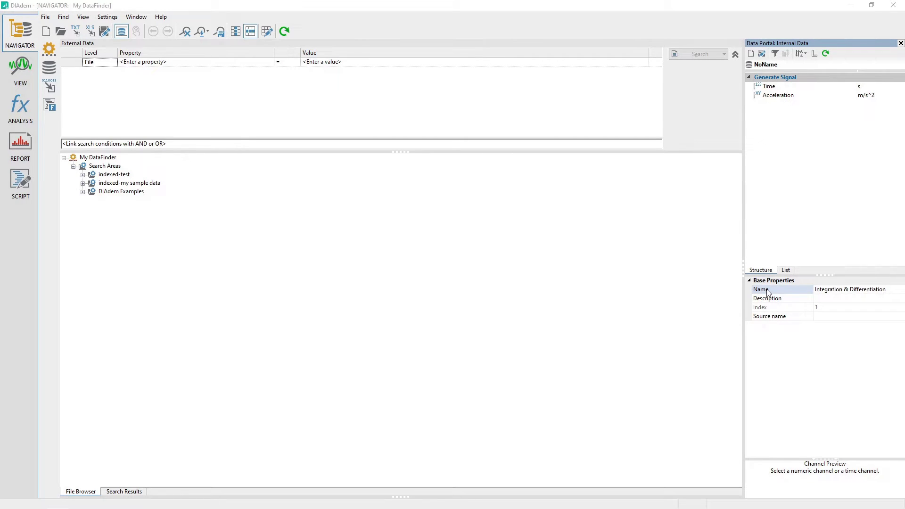
key("Return")
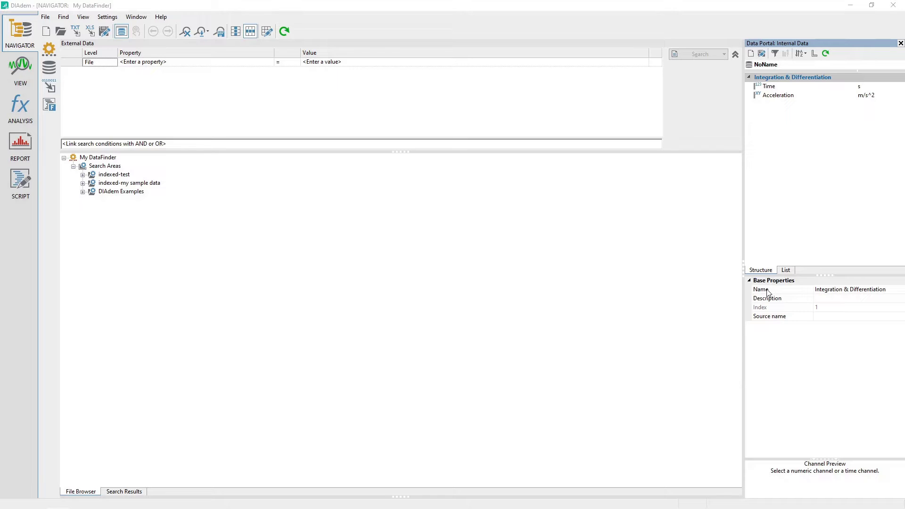
left_click(20, 113)
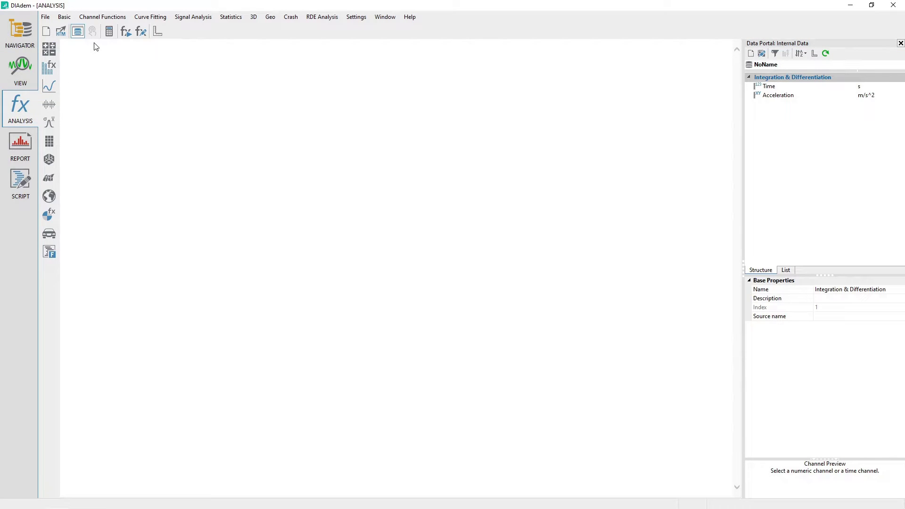
Open Basic > Integrate with Acceleration as Y-channel and Time as X-channel.
left_click(63, 19)
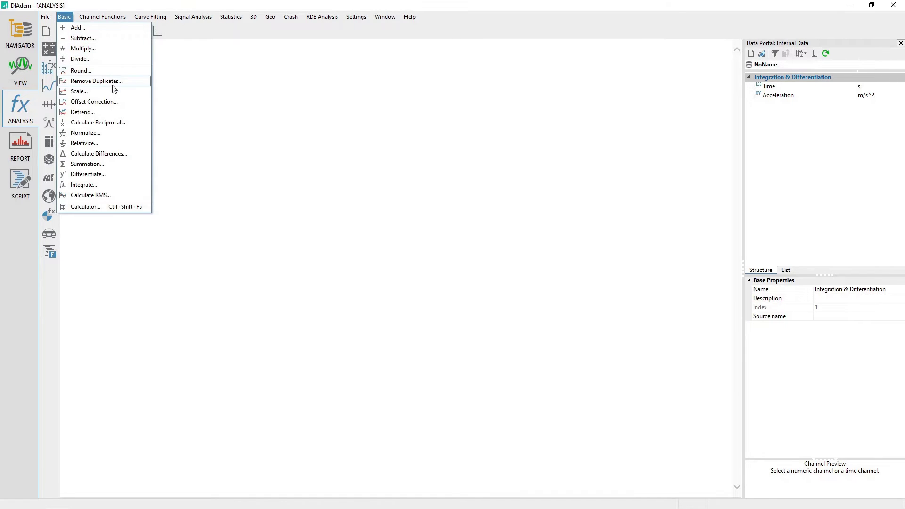
left_click(107, 185)
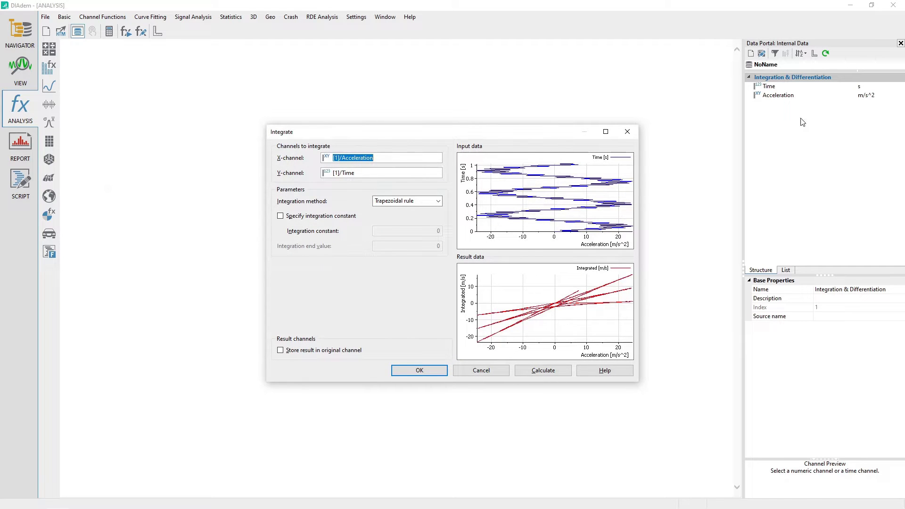
left_click(771, 88)
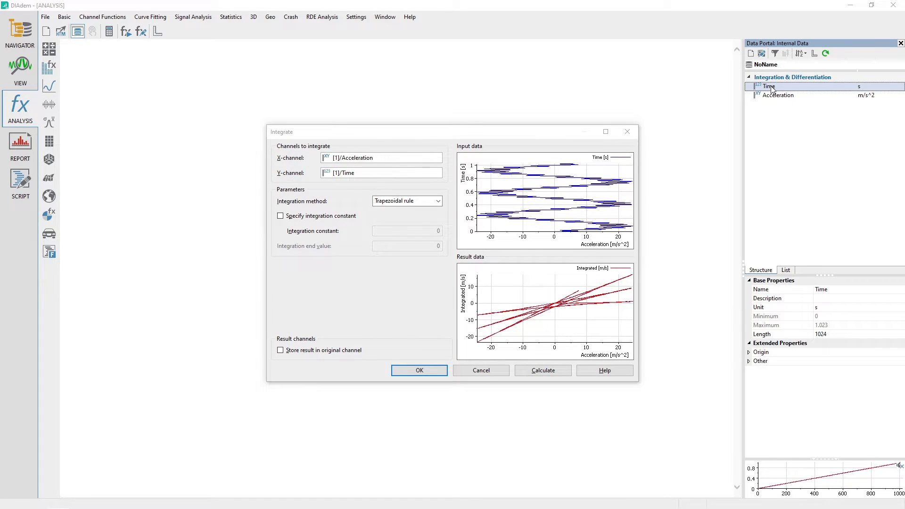
left_click_drag(775, 96, 370, 172)
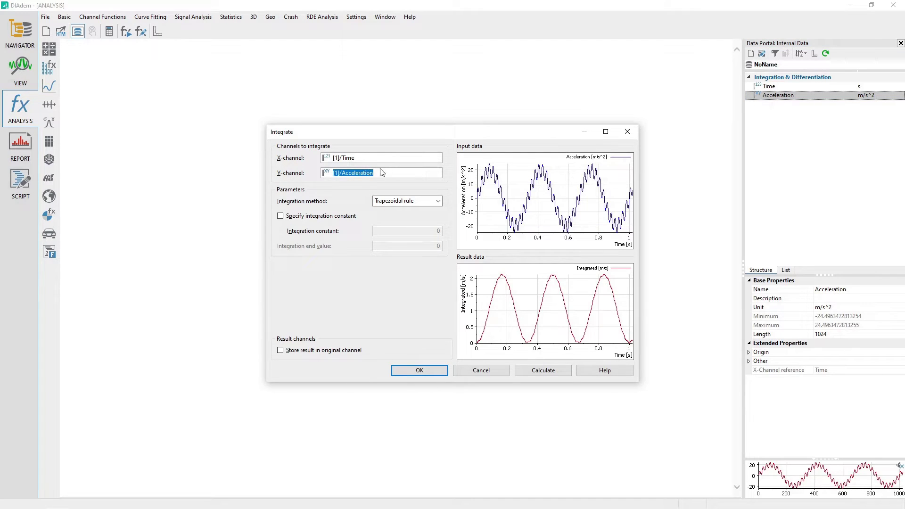
left_click_drag(768, 89, 393, 164)
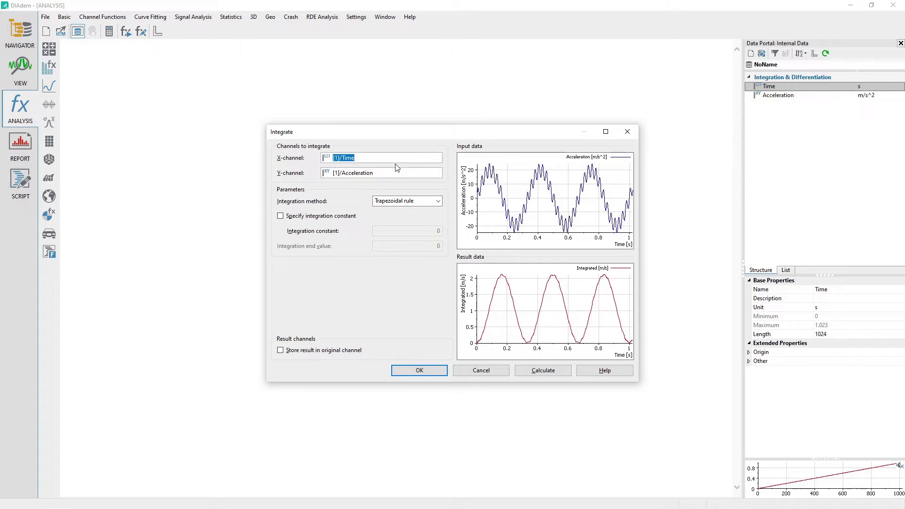
Switch the integration method to Simpson rule and calculate an Integrated channel in m/s.
left_click(439, 202)
left_click(440, 202)
left_click(439, 202)
left_click(416, 217)
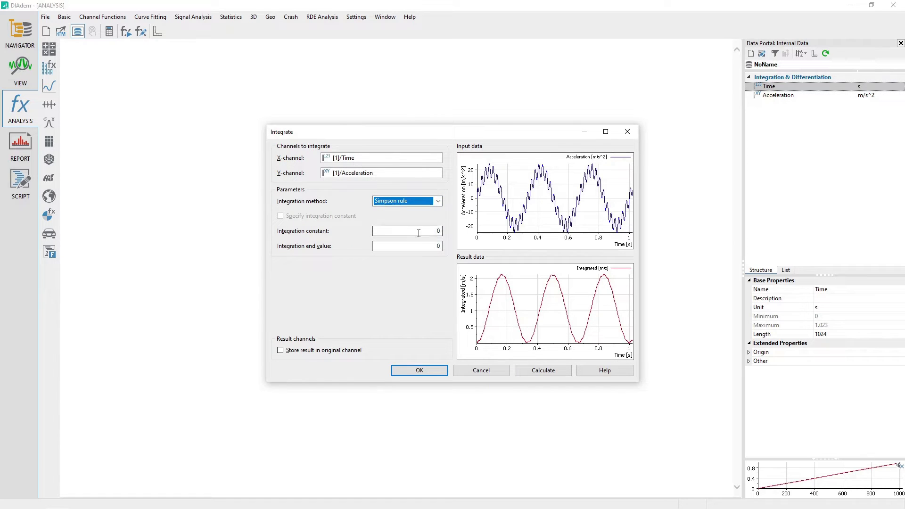
left_click(394, 246)
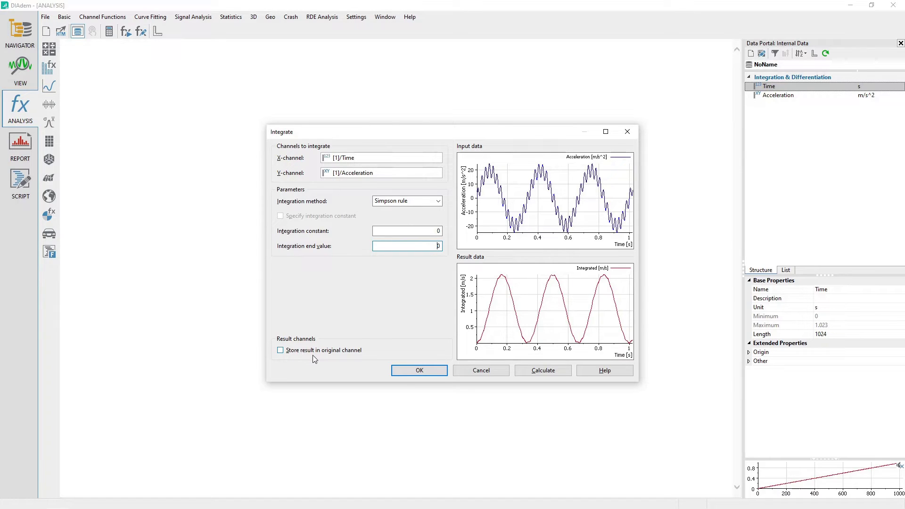
left_click(543, 371)
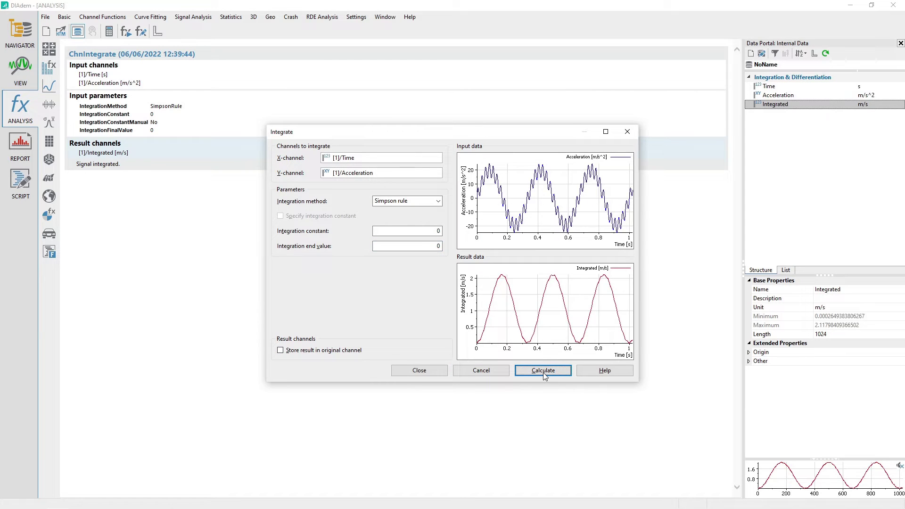
Close the integration dialog and rename the Integrated channel to Velocity.
left_click(419, 371)
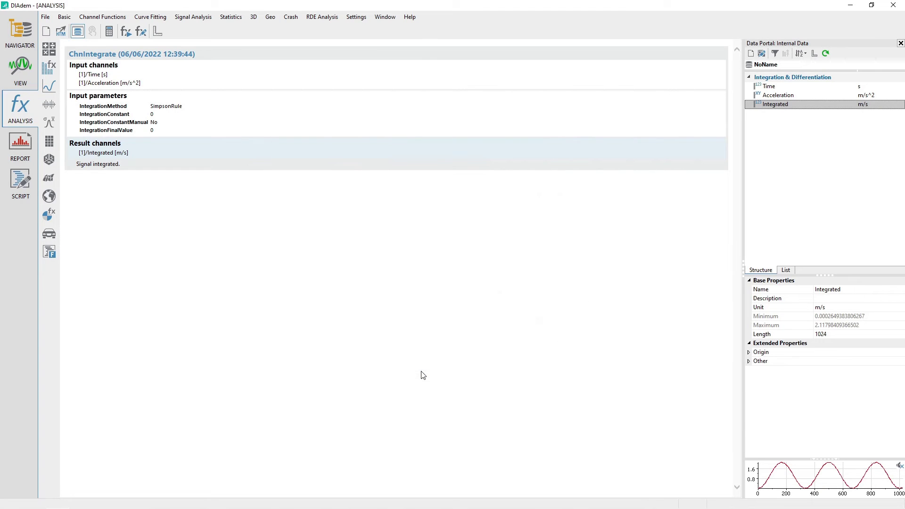
left_click(782, 106)
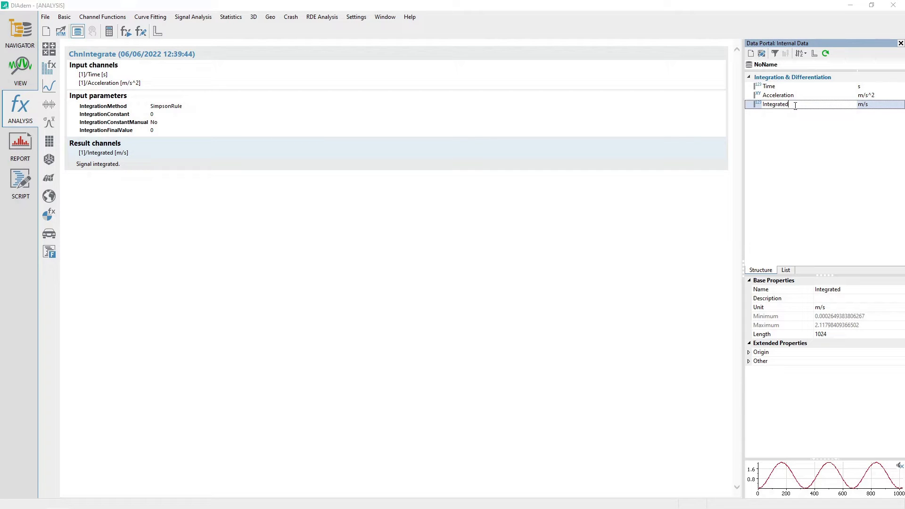
double_click(795, 105)
type("Velocity")
key("Return")
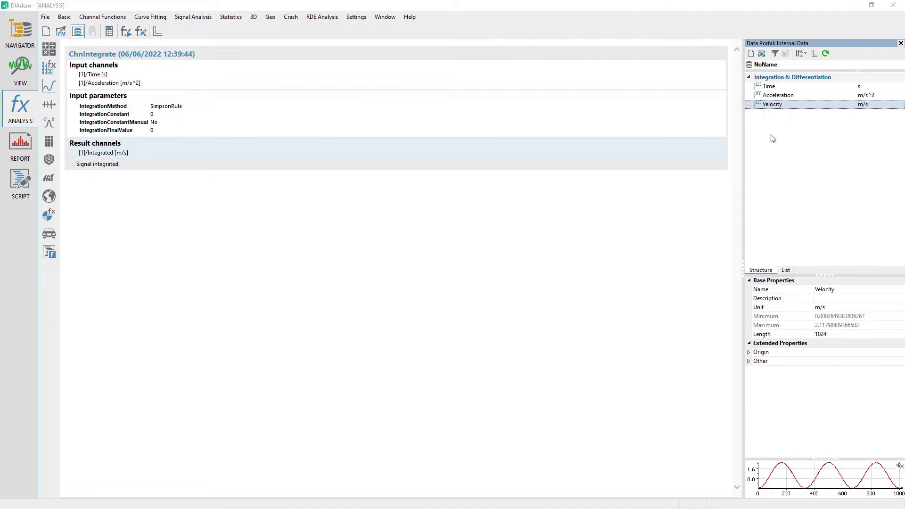
left_click(64, 17)
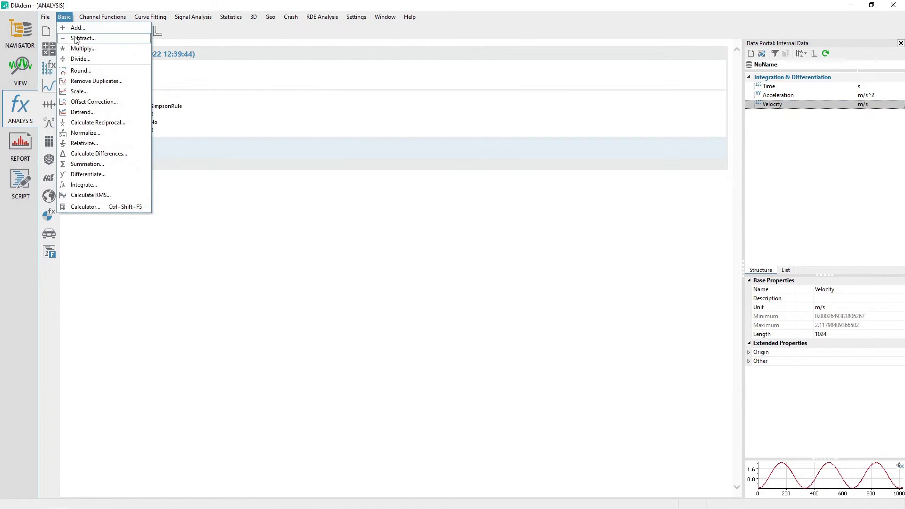
Integrate Velocity over Time with the Simpson rule, creating an Integrated channel in metres.
left_click(90, 185)
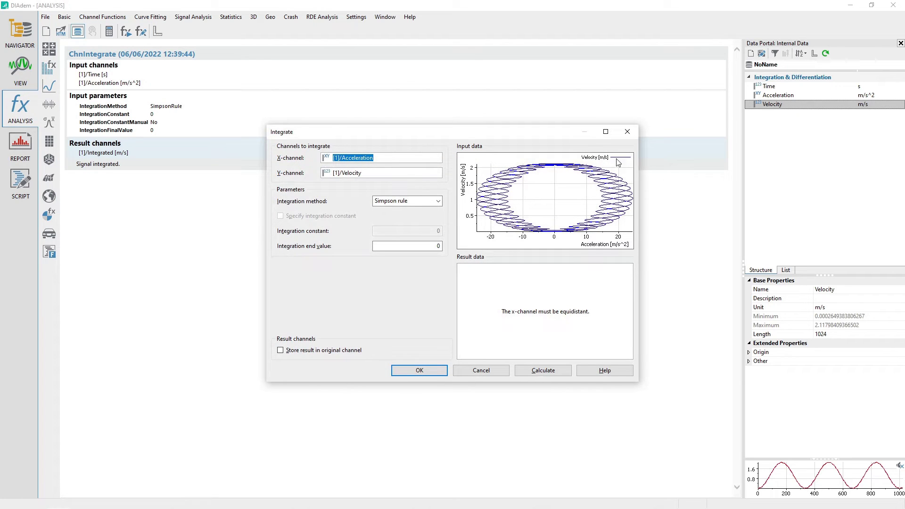
left_click_drag(781, 105, 395, 175)
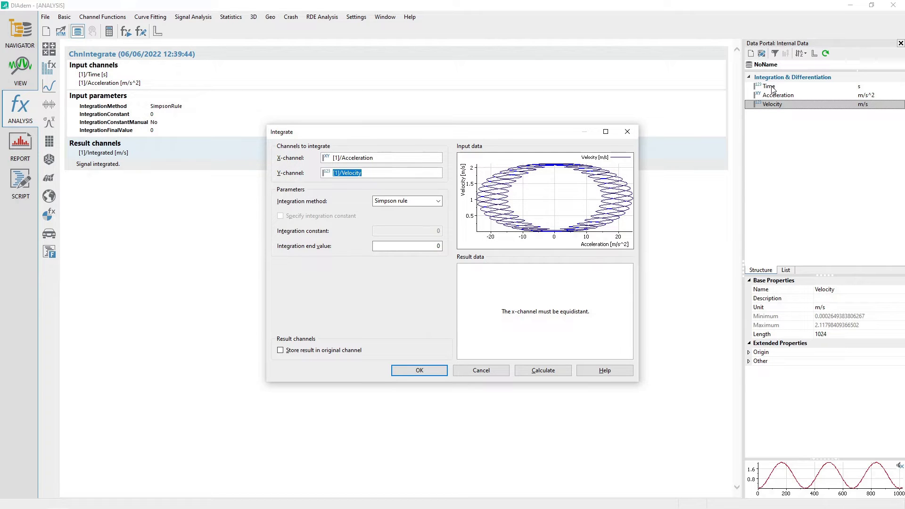
left_click_drag(773, 89, 388, 159)
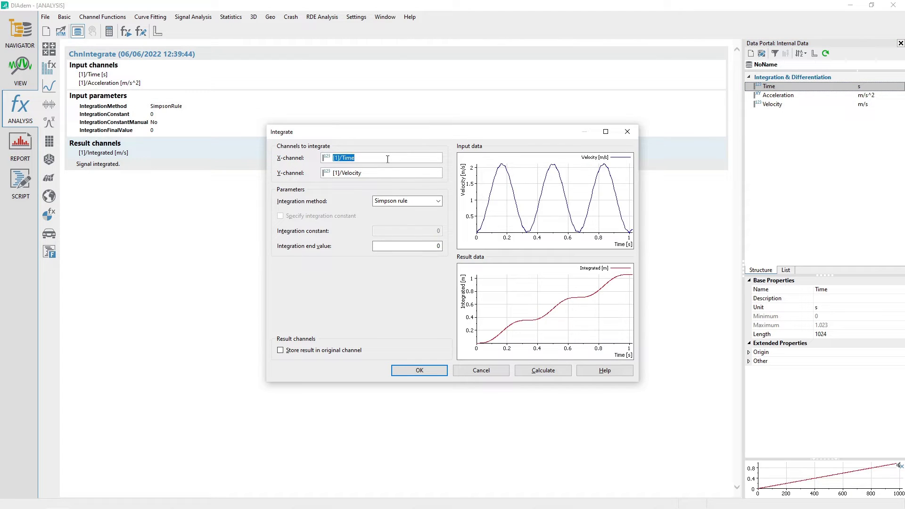
left_click(438, 202)
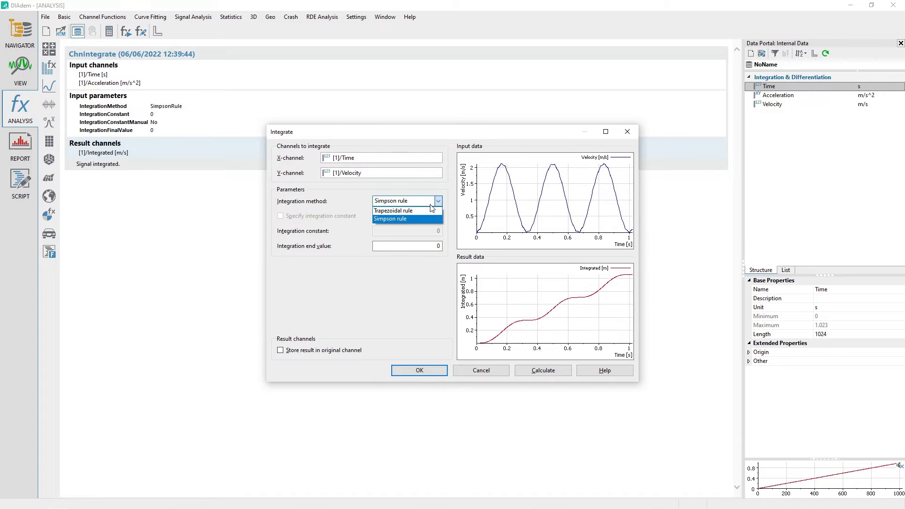
left_click(420, 220)
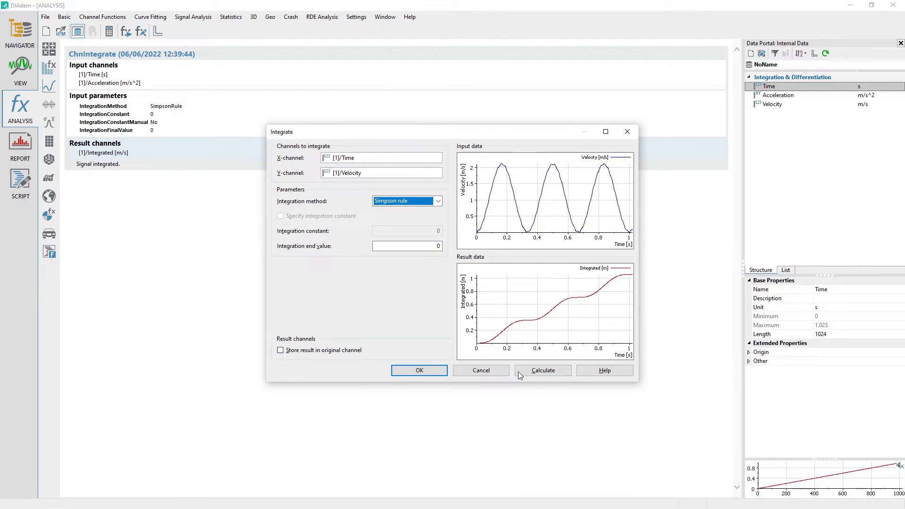
left_click(548, 371)
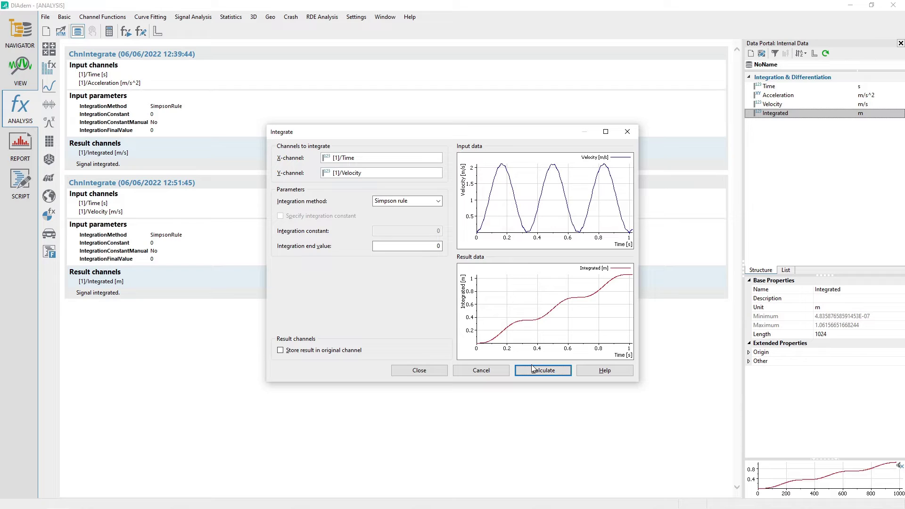
left_click(420, 371)
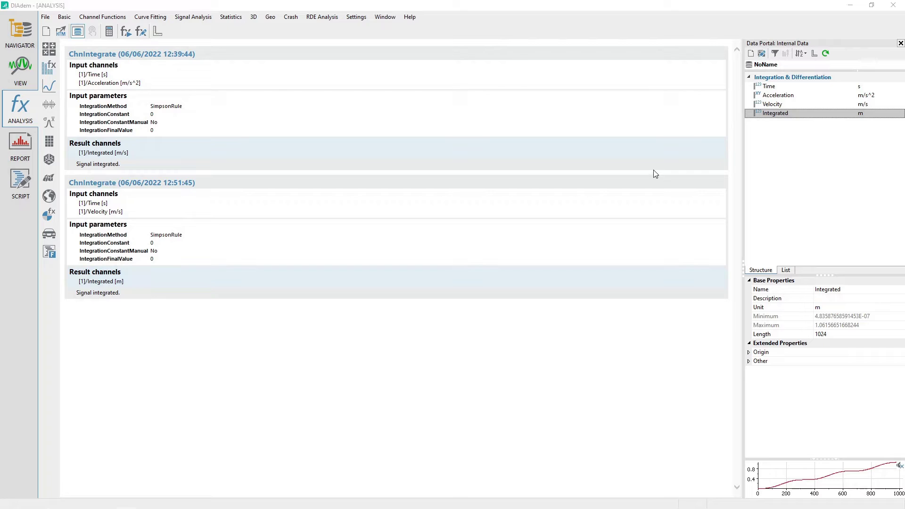
Rename the metre-unit Integrated channel to Displacement and reselect the group.
left_click(797, 114)
double_click(798, 113)
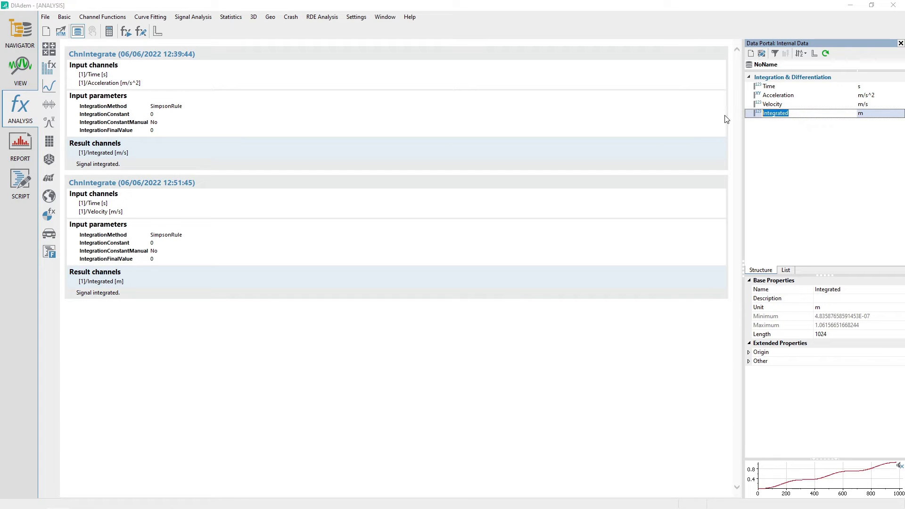
type("Displacement")
key("Return")
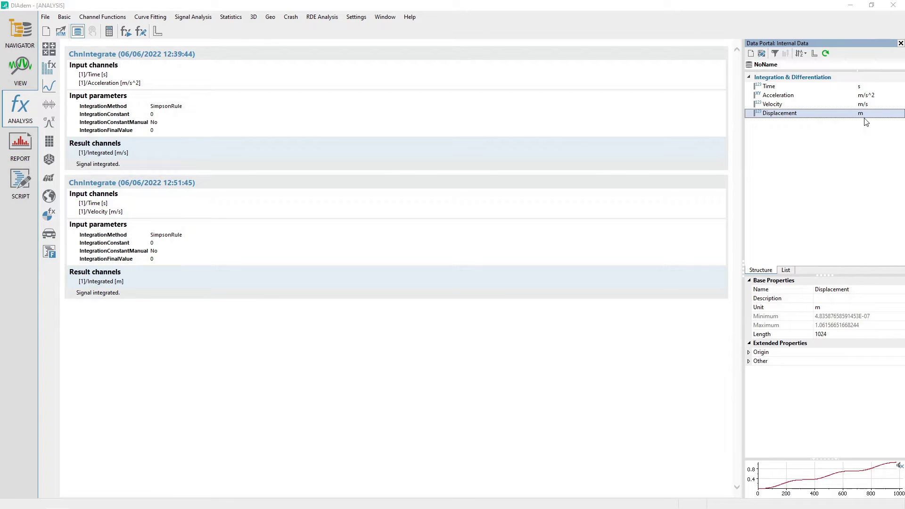
left_click(813, 105)
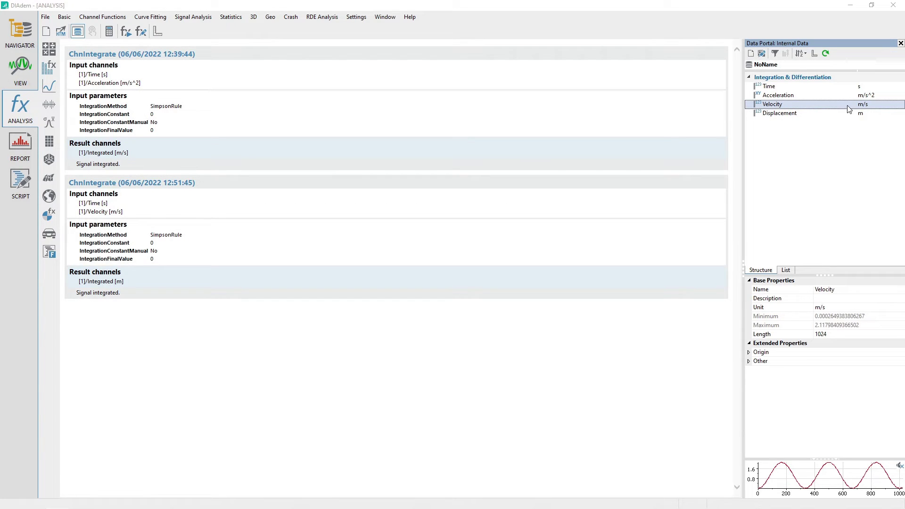
key("Left")
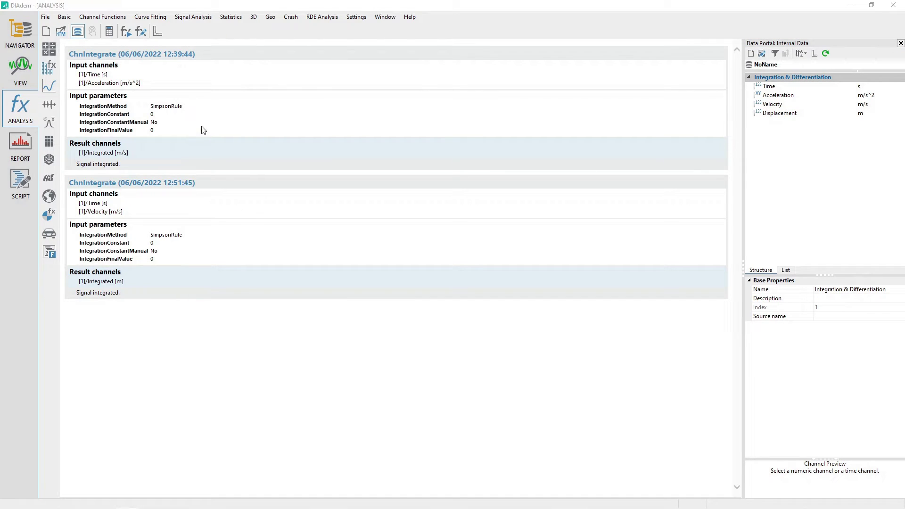
Differentiate Velocity over Time at original length, creating a Derivation channel in m/s^2.
left_click(63, 18)
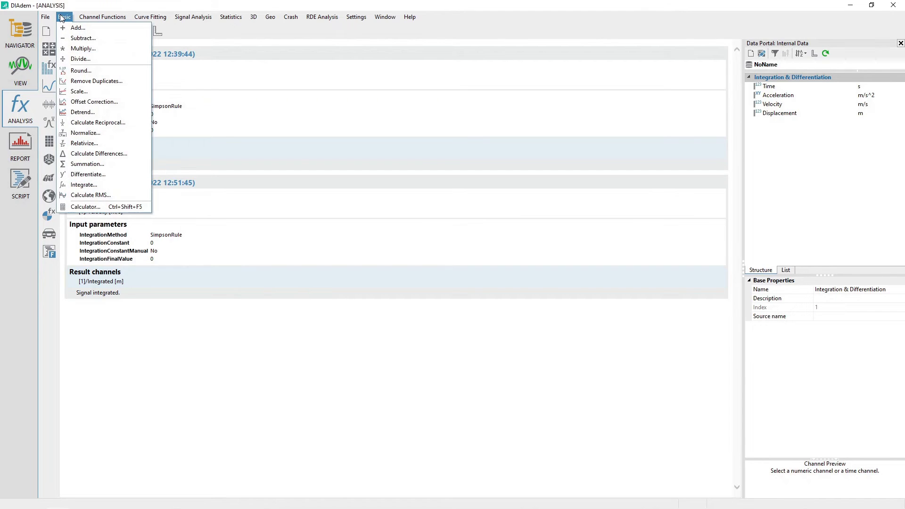
left_click(114, 175)
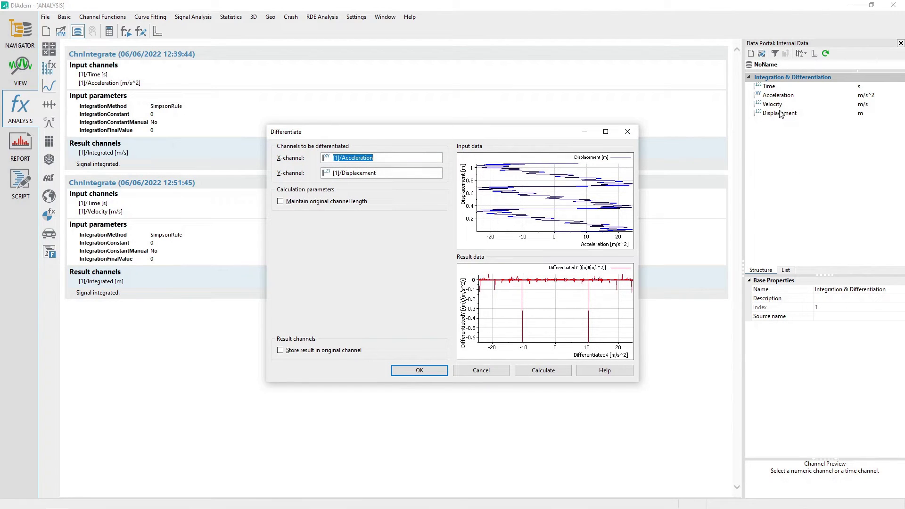
left_click(772, 106)
left_click_drag(773, 105, 374, 173)
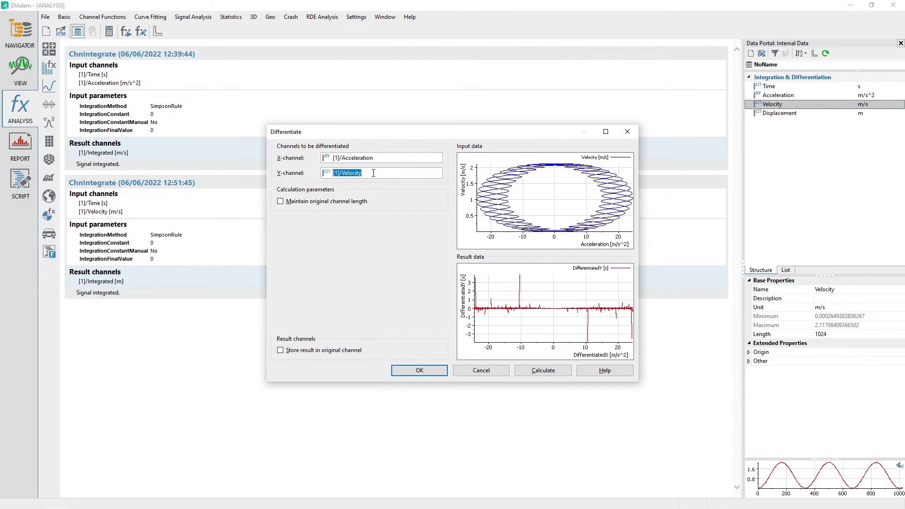
left_click(767, 87)
left_click_drag(767, 87, 395, 159)
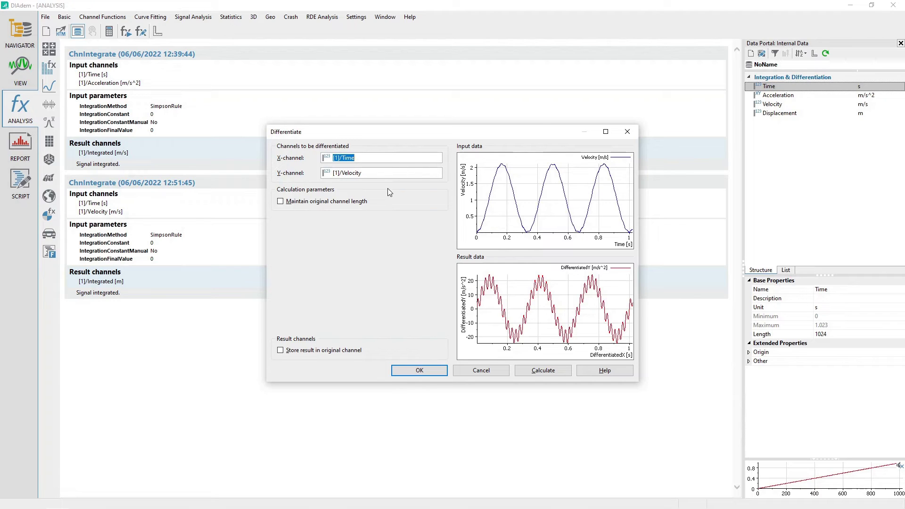
left_click(362, 208)
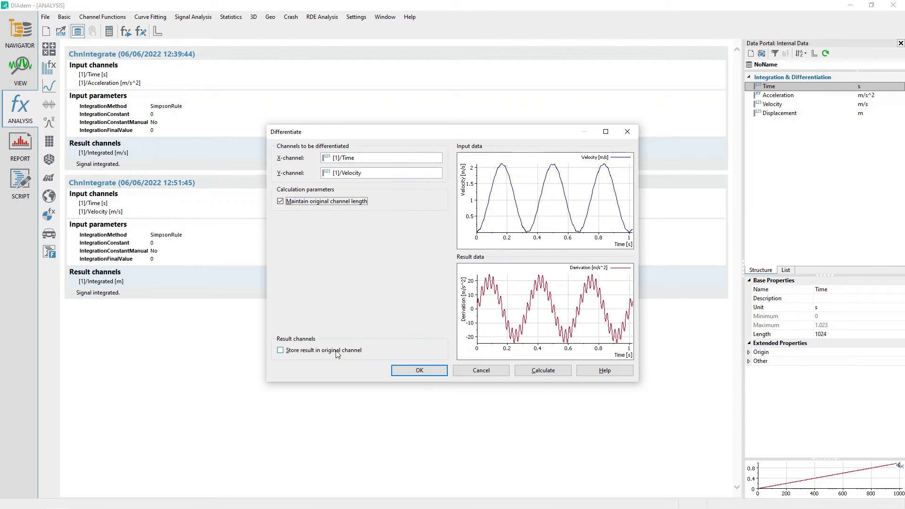
left_click(552, 371)
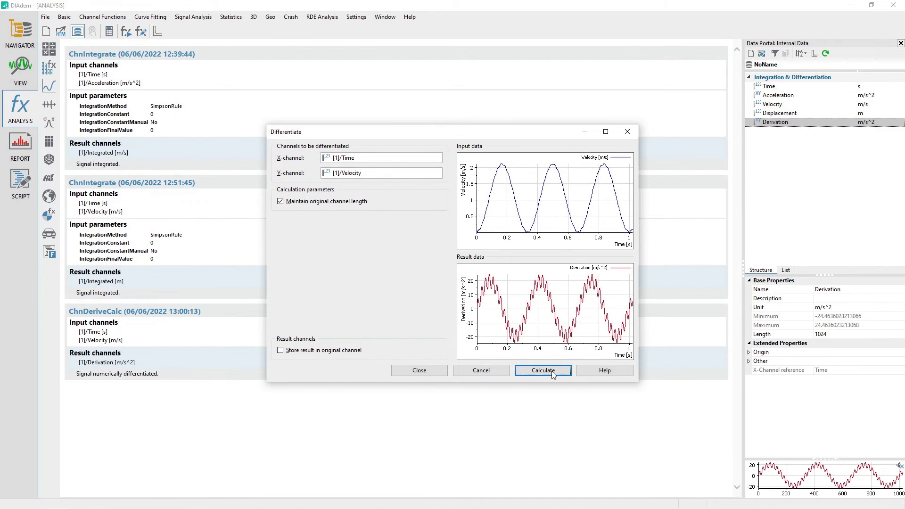
left_click(419, 371)
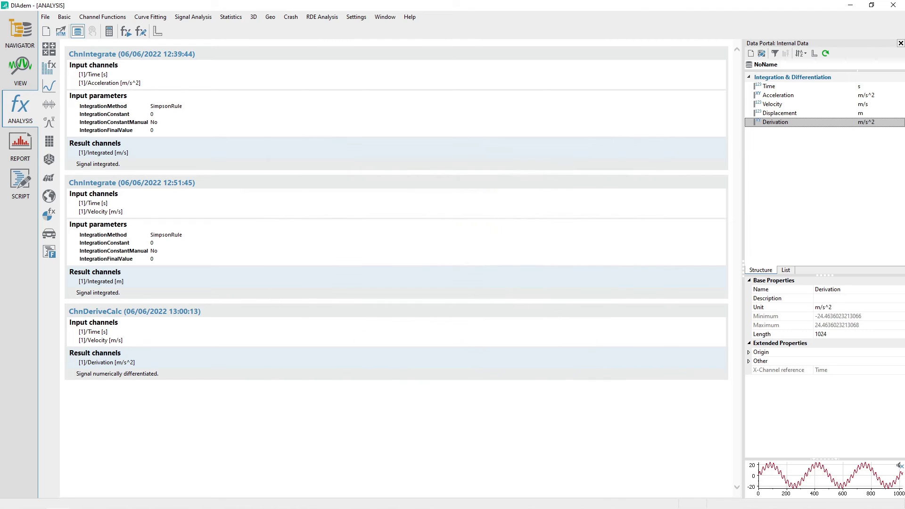
Rename the Derivation channel to AccelerationFromVelocity.
left_click(789, 124)
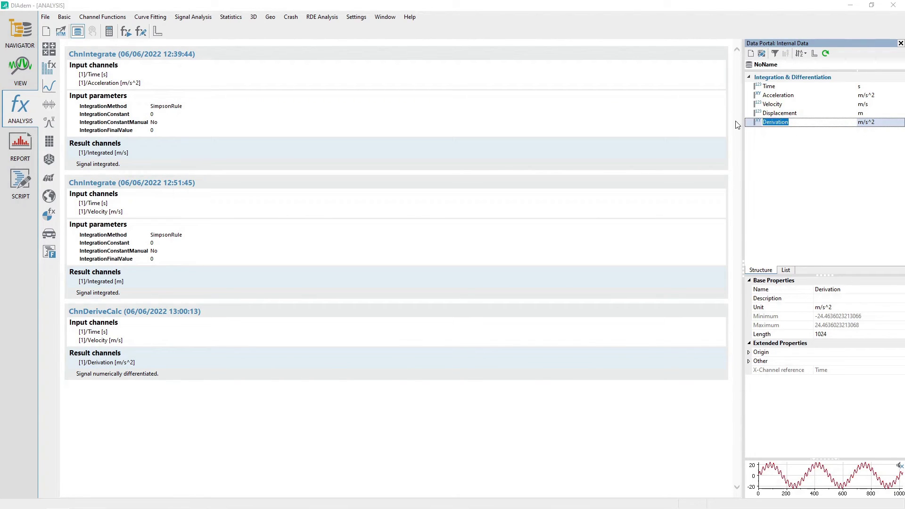
type("AccelerationFromVelocity")
key("Return")
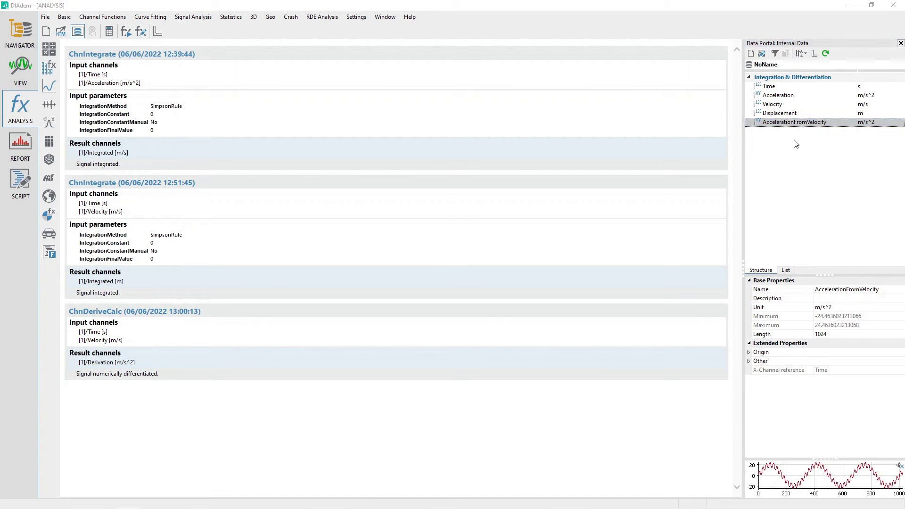
Compare Acceleration and AccelerationFromVelocity properties, both about ±24.46 m/s^2 over 1024 values.
left_click(785, 96)
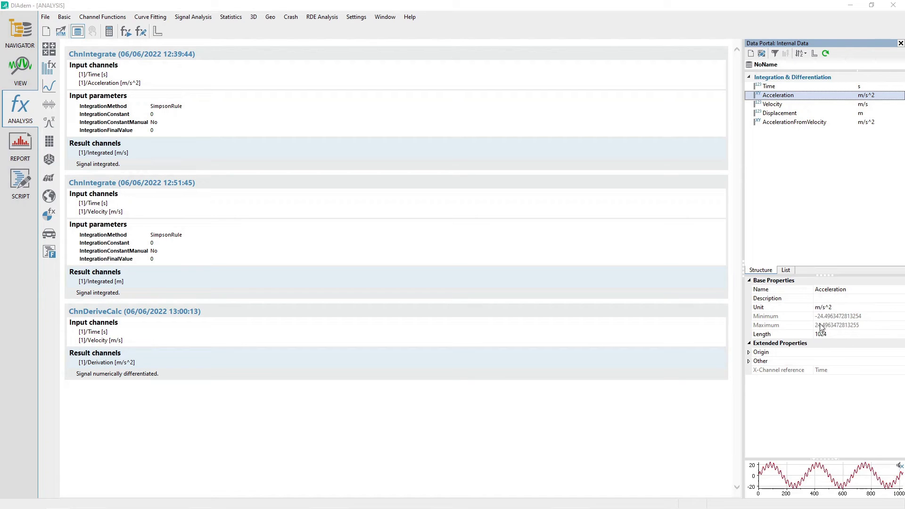
left_click(792, 124)
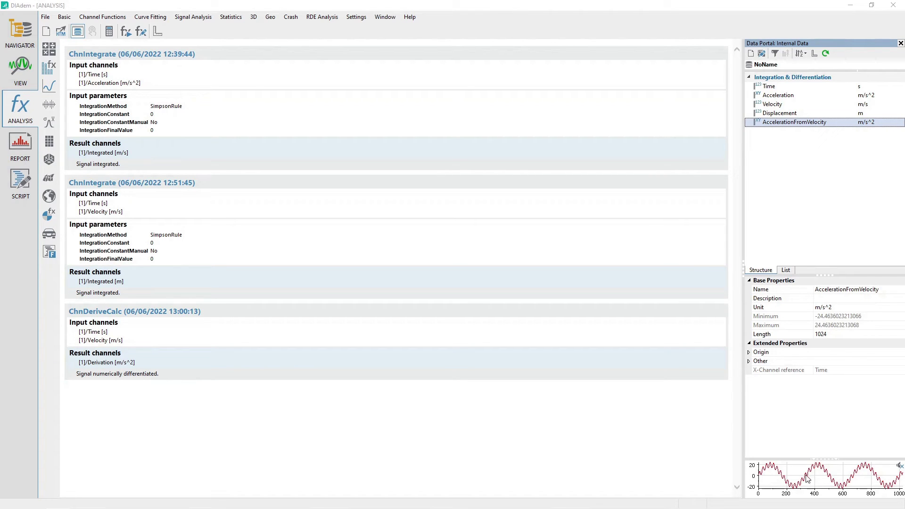
left_click(779, 97)
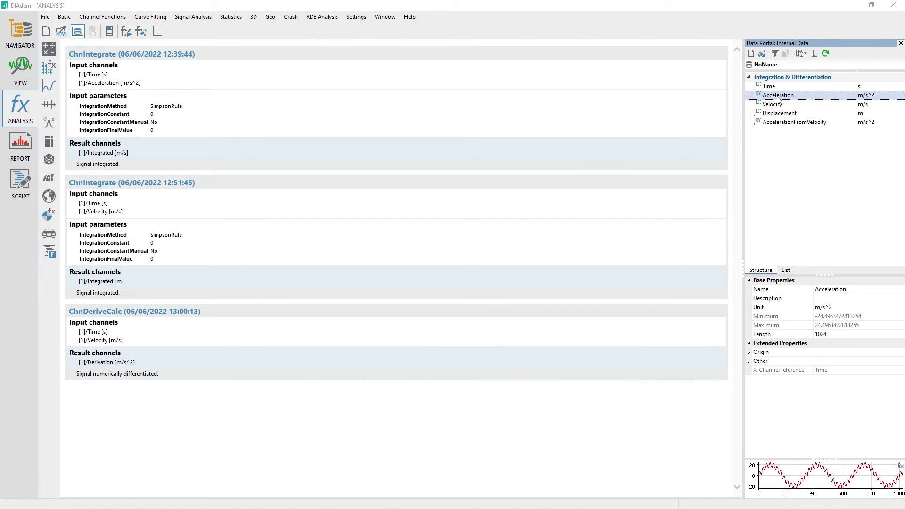
left_click(783, 123)
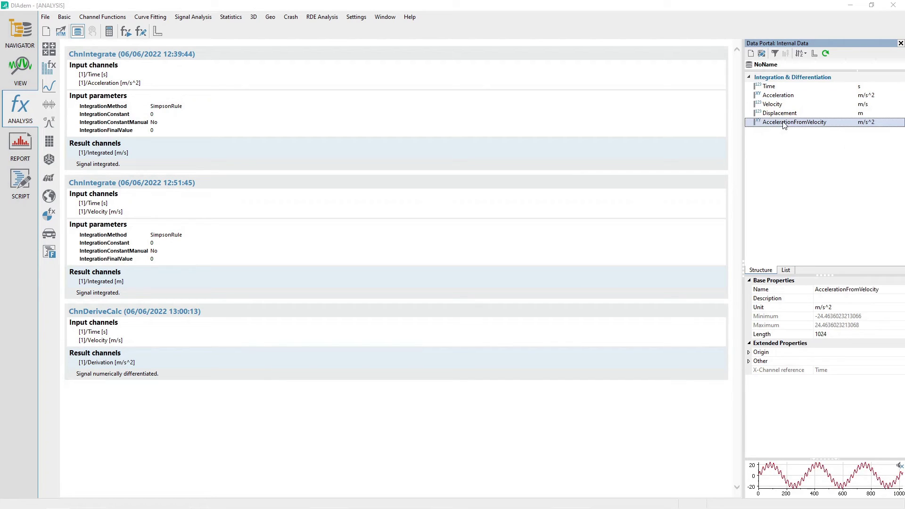
left_click(259, 171)
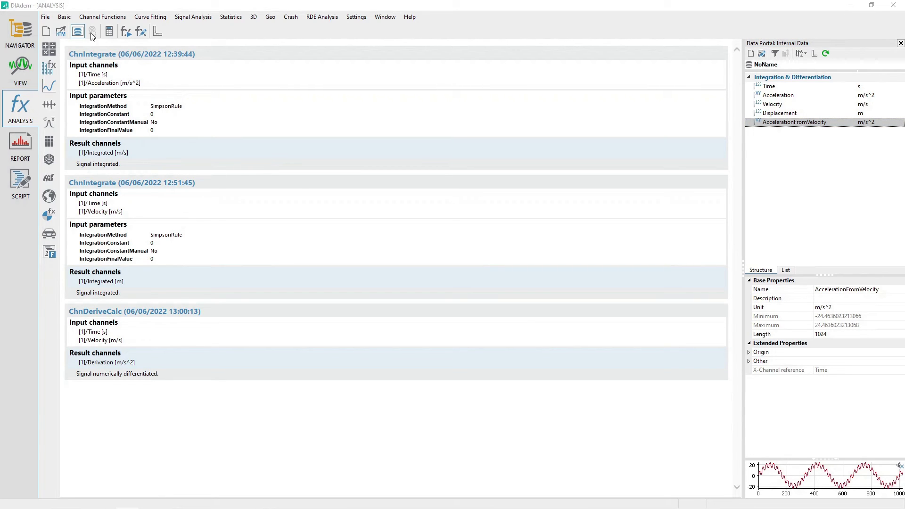
Differentiate Displacement over Time with Basic > Differentiate, yielding a Derivation channel in m/s.
left_click(63, 18)
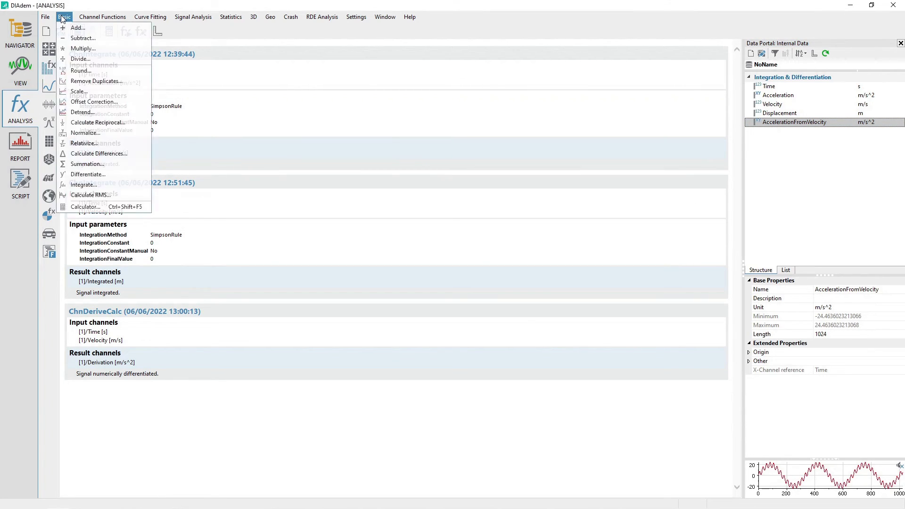
left_click(113, 174)
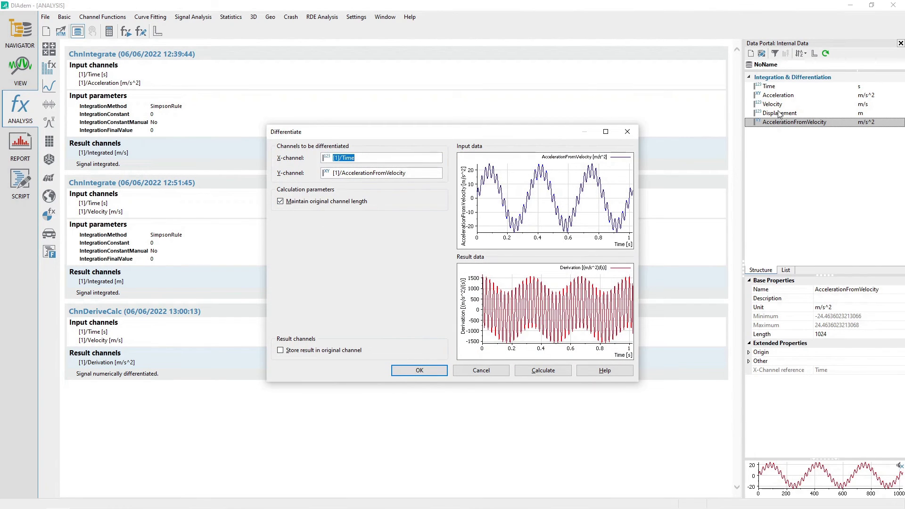
left_click(777, 90)
left_click_drag(775, 89, 389, 159)
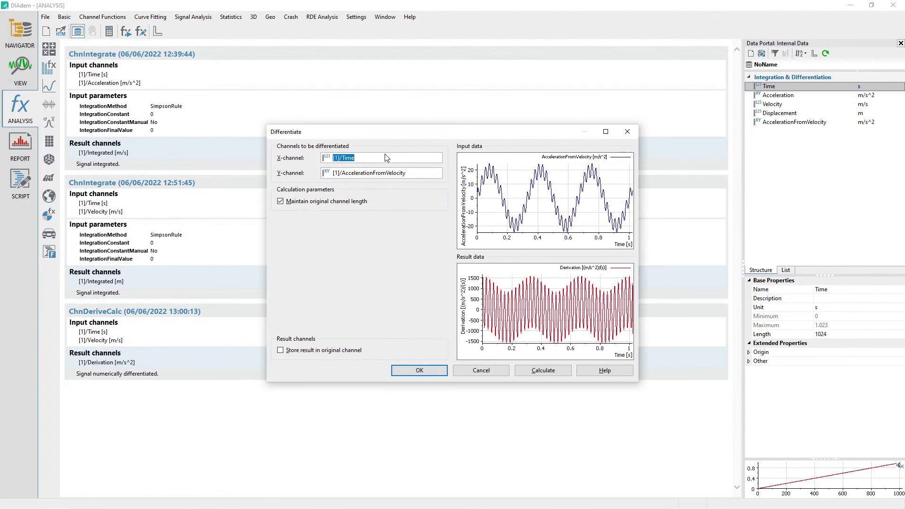
left_click(780, 114)
left_click_drag(780, 113, 397, 173)
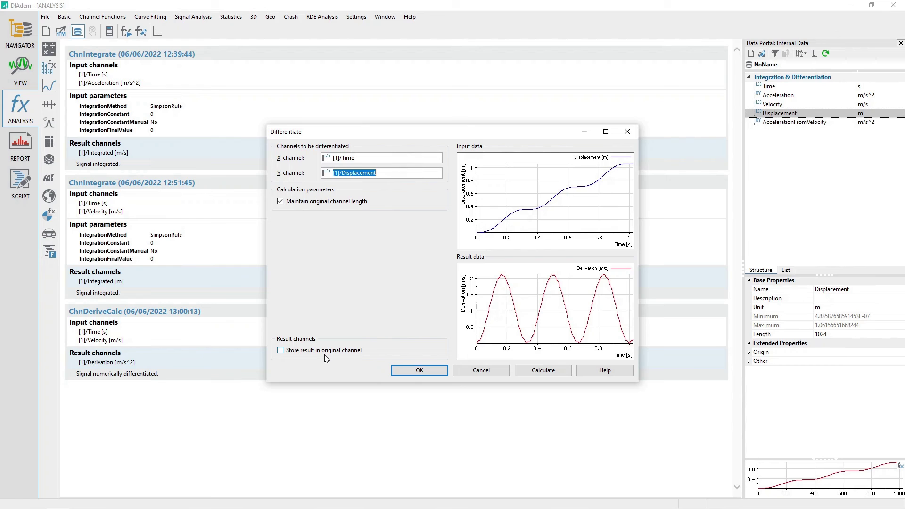
left_click(535, 372)
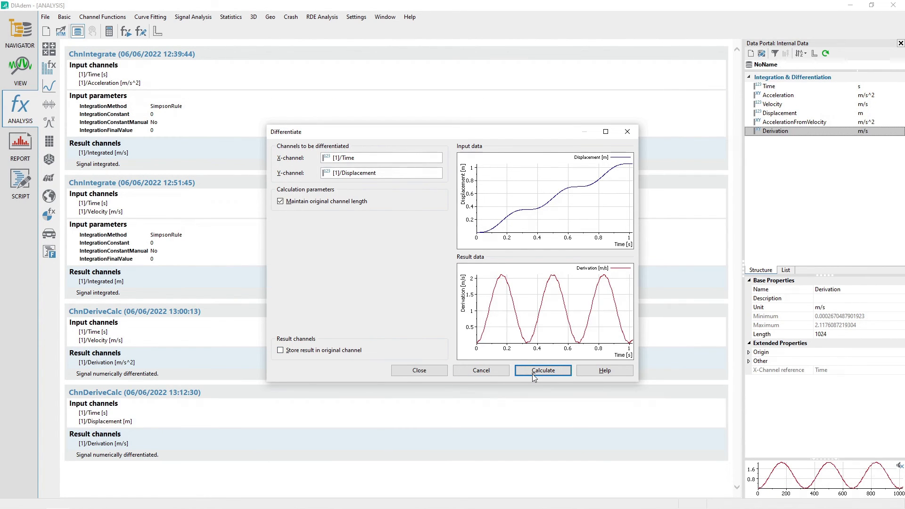
left_click(426, 372)
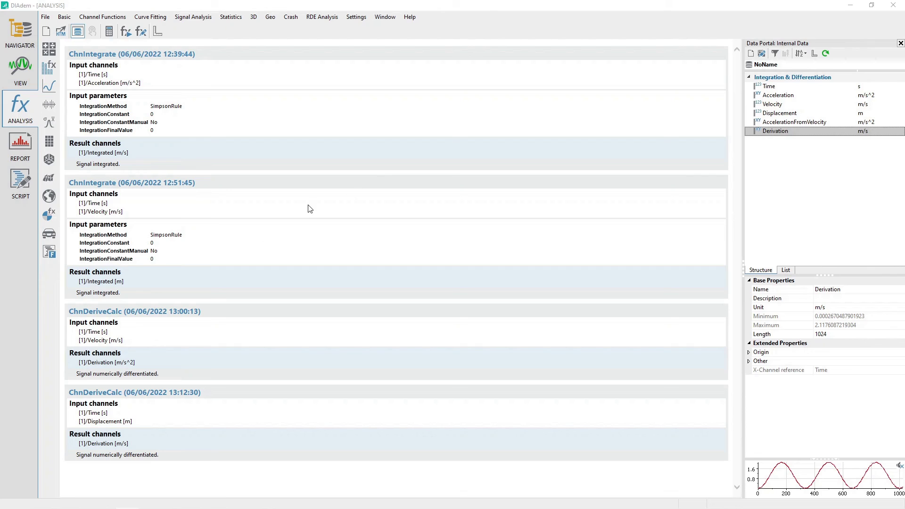
Rename the second Derivation channel to VelocityFromDisplacement.
left_click(798, 131)
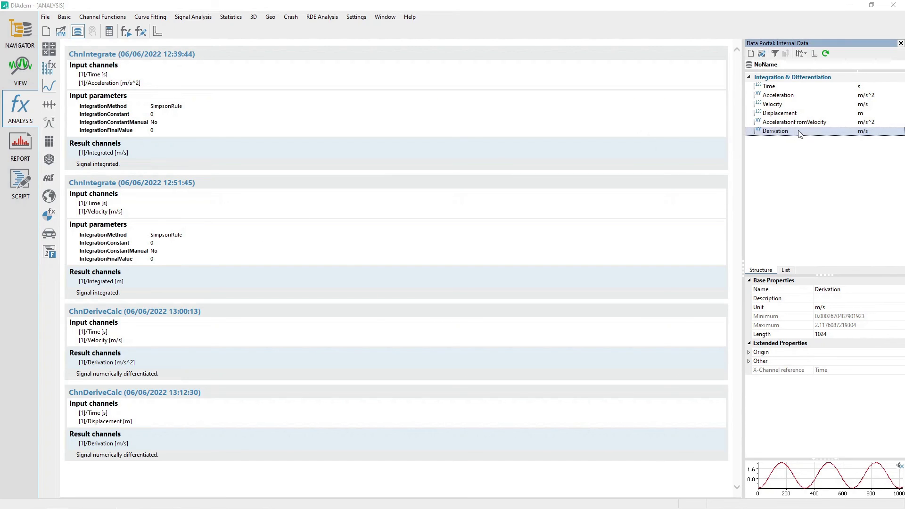
type("VelocityFromDisplacement")
key("Return")
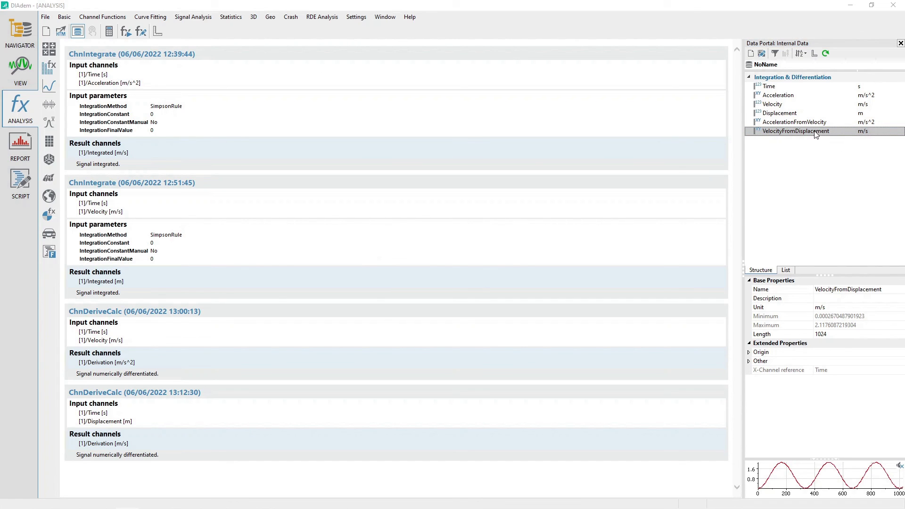
Compare Velocity with VelocityFromDisplacement, spanning about 0.0003 to 2.118 m/s.
left_click(778, 104)
left_click(778, 97)
left_click(778, 104)
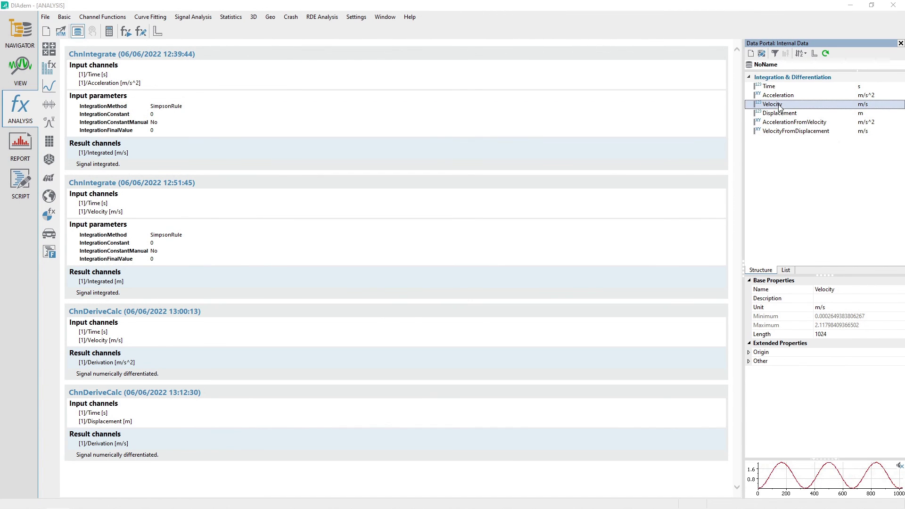
left_click(799, 132)
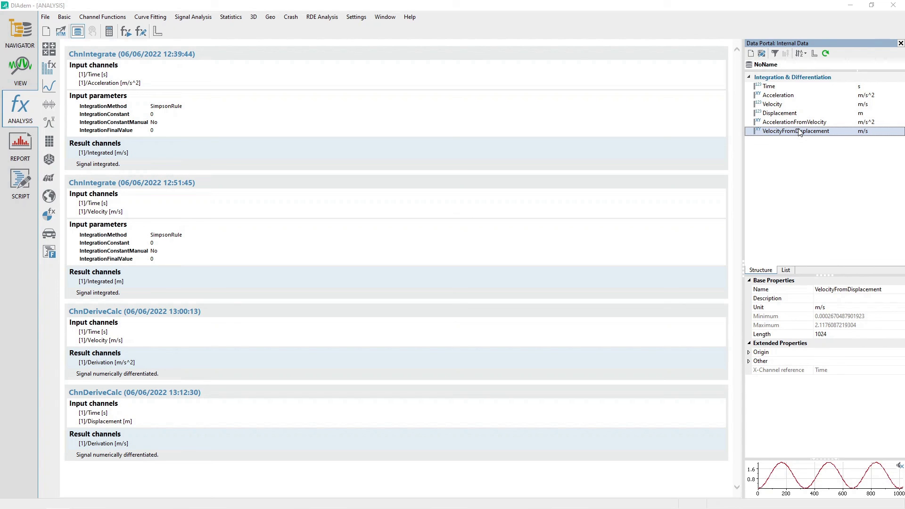
left_click(782, 105)
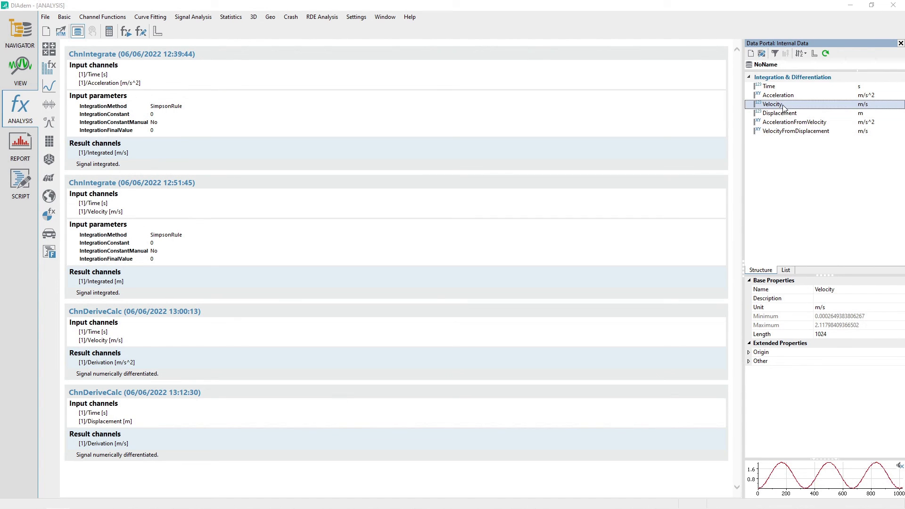
left_click(792, 132)
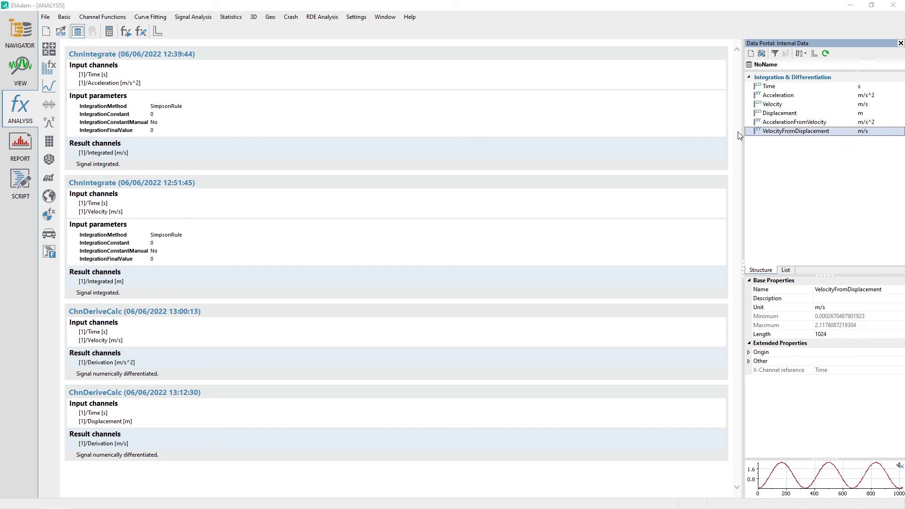
In VIEW, split the sheet into two stacked areas.
left_click(19, 75)
left_click(48, 69)
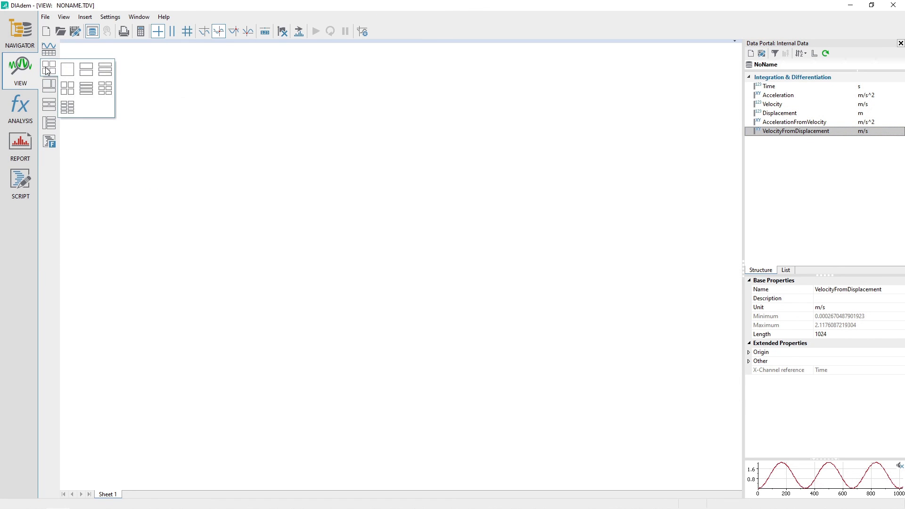
left_click(85, 70)
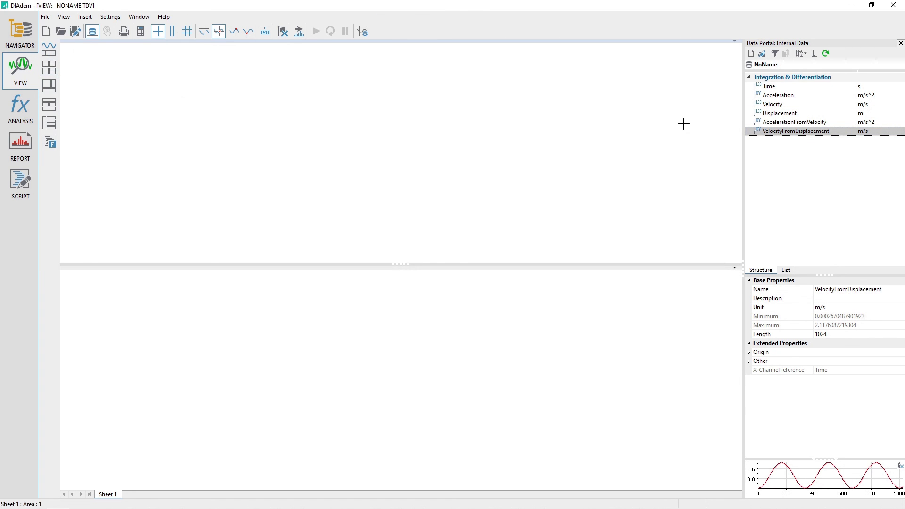
Plot Acceleration and AccelerationFromVelocity over Time as a 2D axis system in the top area.
left_click(775, 96)
left_click(775, 90)
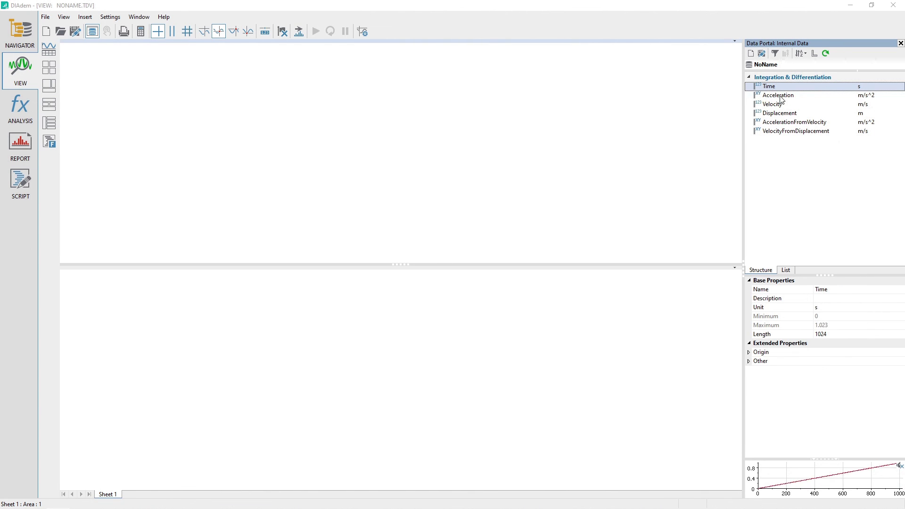
left_click(782, 99, "ctrl")
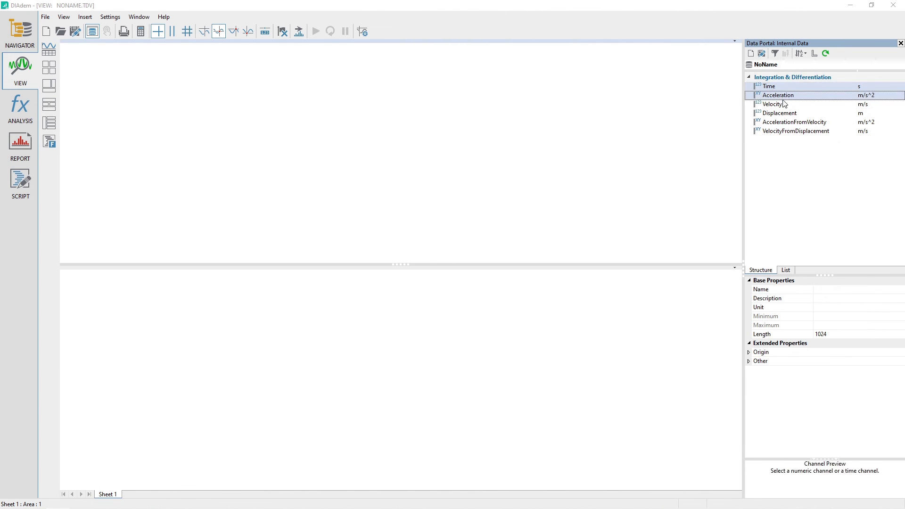
left_click(791, 123, "ctrl")
left_click_drag(791, 124, 394, 101)
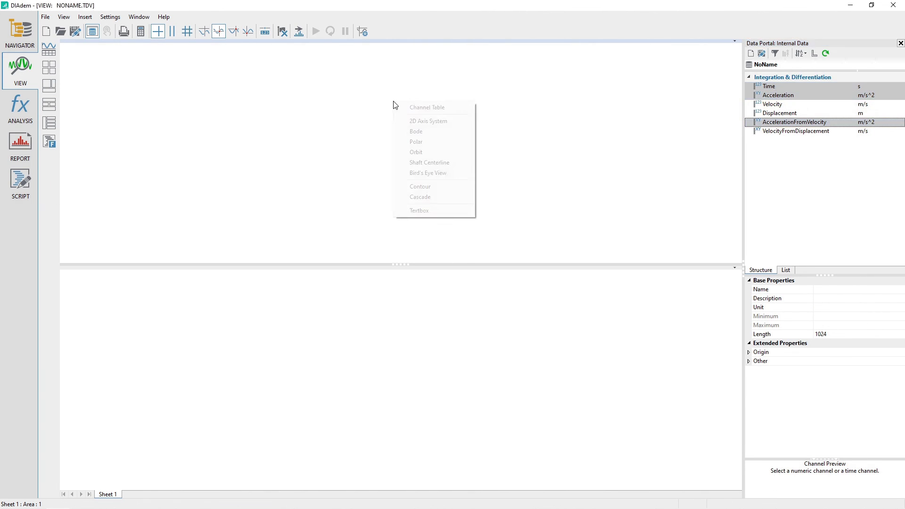
left_click(444, 122)
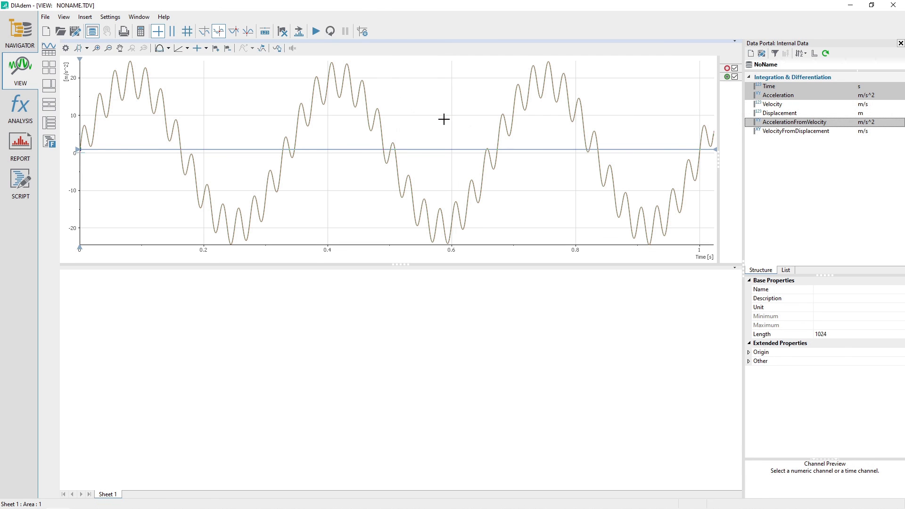
Drop Time, Velocity and VelocityFromDisplacement into the lower area as a second 2D axis system.
left_click(774, 87)
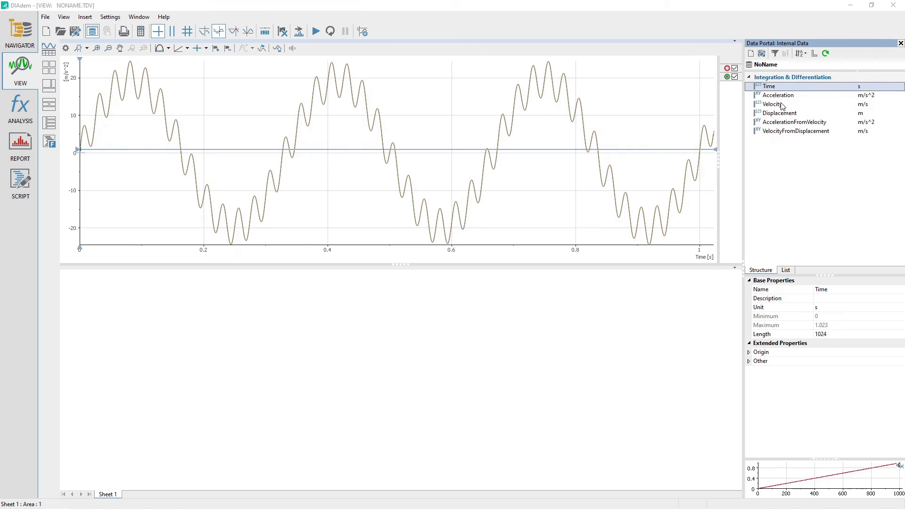
left_click(779, 106, "ctrl")
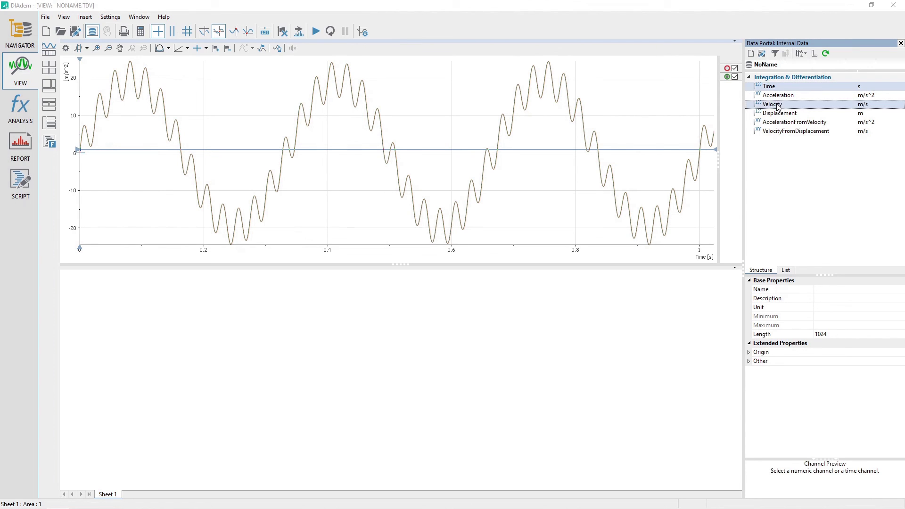
left_click(789, 132, "ctrl")
left_click_drag(776, 133, 382, 365)
left_click(434, 386)
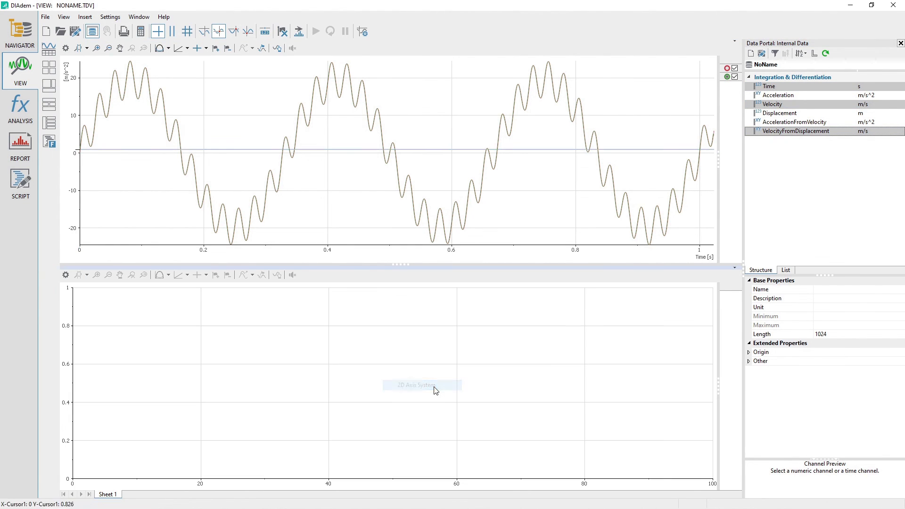